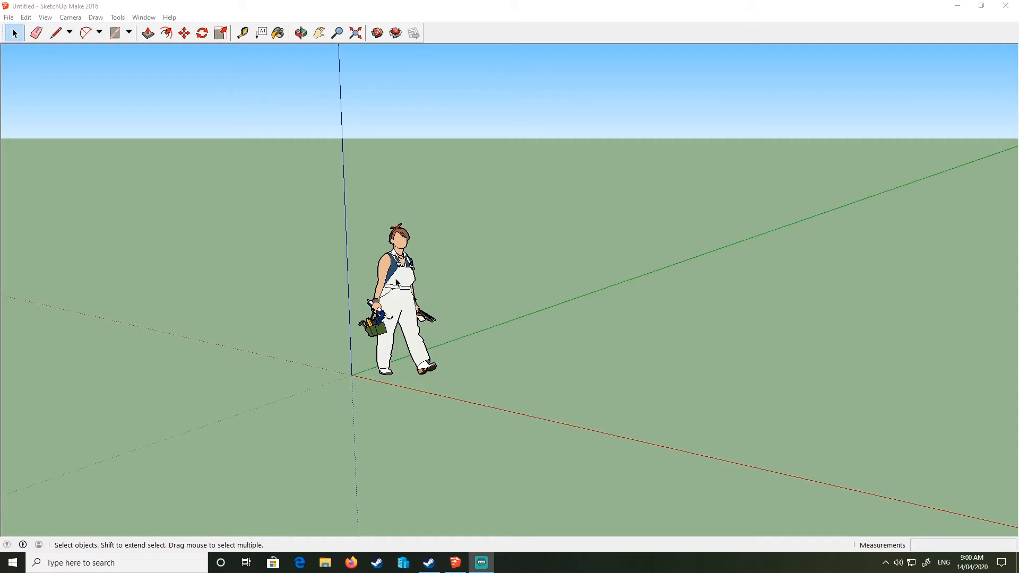
# - Delete the default person figure standing at the origin
pyautogui.moveTo(397, 281); pyautogui.dragTo(521, 409, button='middle')
pyautogui.rightClick(407, 293)
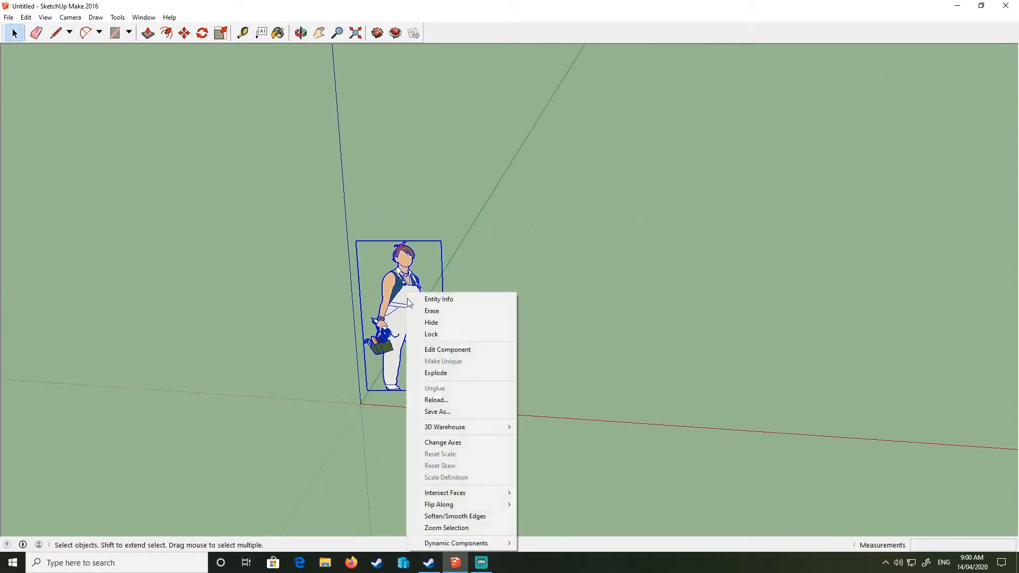
pyautogui.click(432, 311)
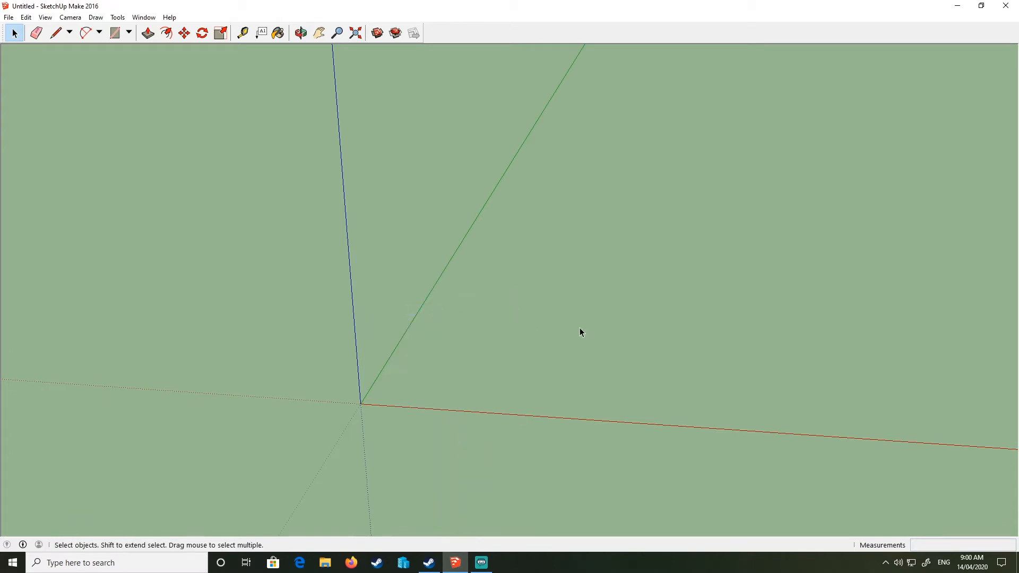
# - With the Line tool, draw an edge from the origin locked along the red axis
pyautogui.moveTo(580, 329); pyautogui.dragTo(596, 366, button='middle')
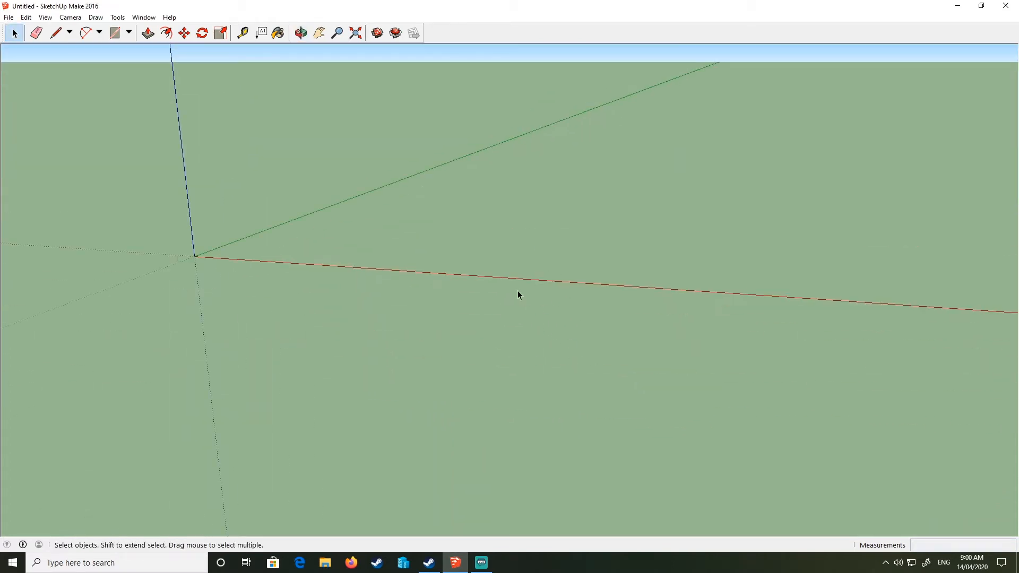
pyautogui.moveTo(517, 292); pyautogui.dragTo(514, 329, button='middle')
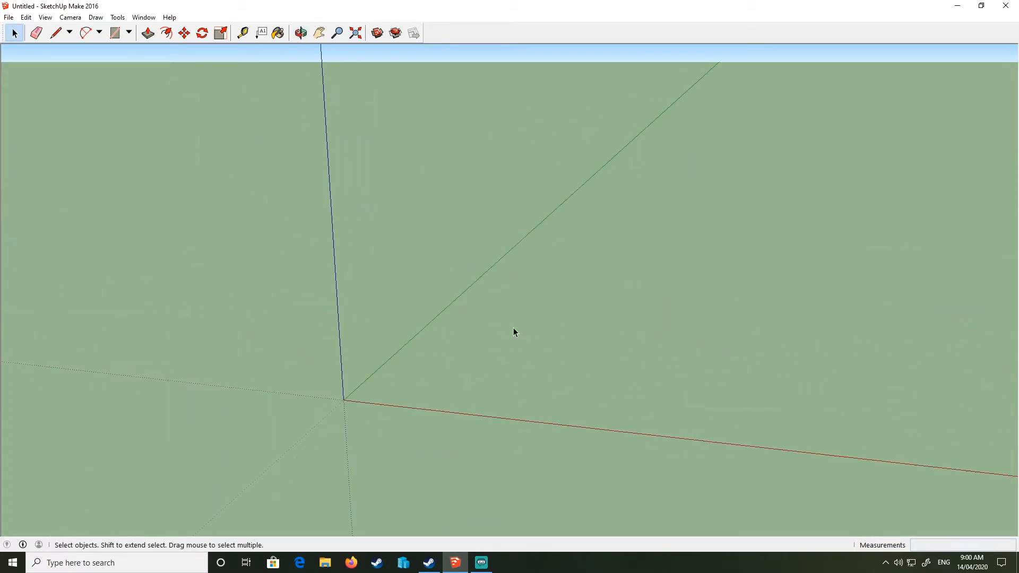
pyautogui.click(59, 35)
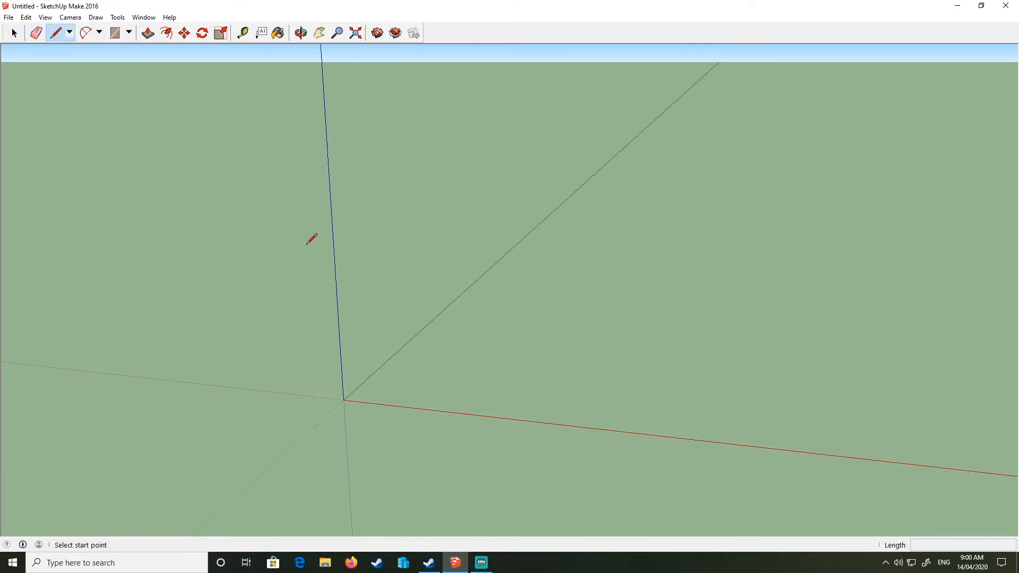
pyautogui.click(344, 399)
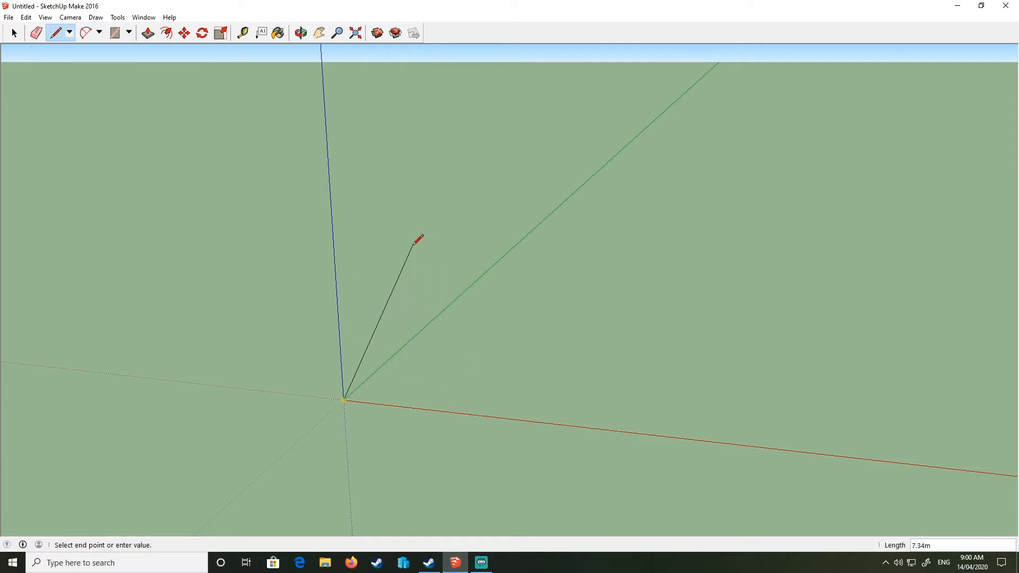
pyautogui.press('Right')
pyautogui.press('Right')
pyautogui.press('Right')
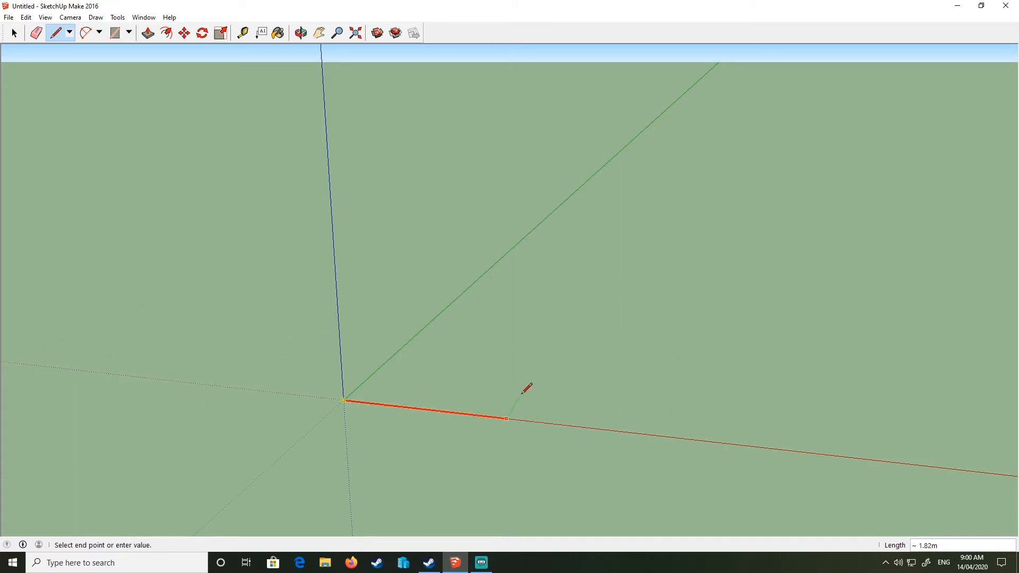
pyautogui.press('Return')
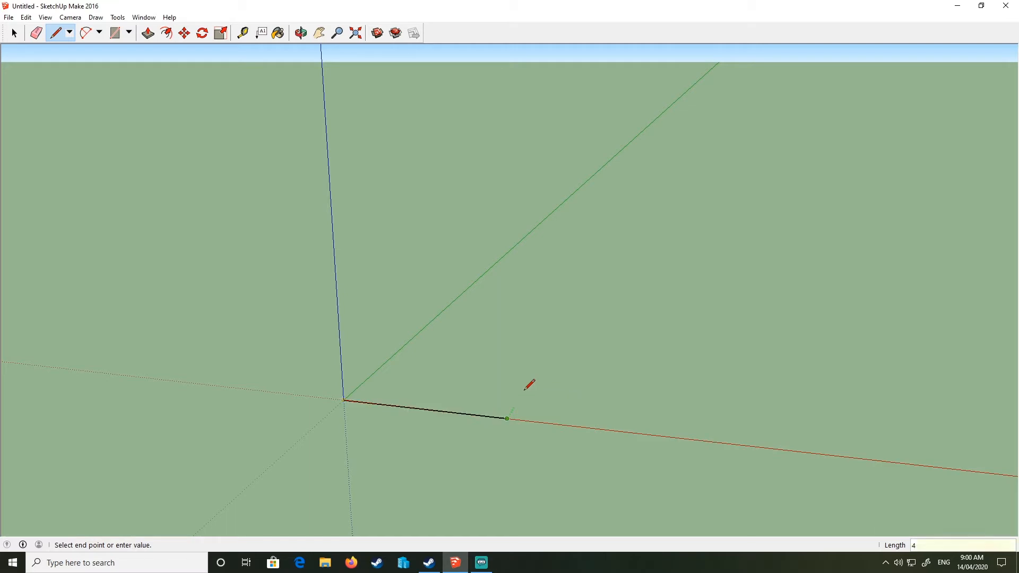
# - Draw a 4 m edge from that end, constrained parallel to the green axis
pyautogui.moveTo(671, 416)
pyautogui.mouseDown(button='middle')
pyautogui.moveTo(203, 426)
pyautogui.moveTo(297, 382)
pyautogui.moveTo(445, 358)
pyautogui.moveTo(433, 455)
pyautogui.mouseUp(button='middle')
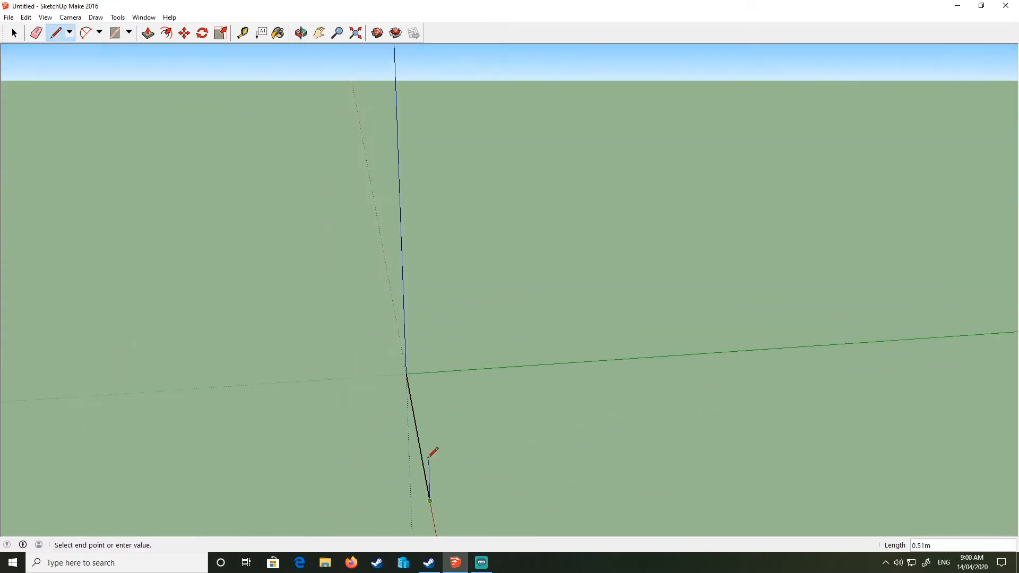
pyautogui.press('shift')
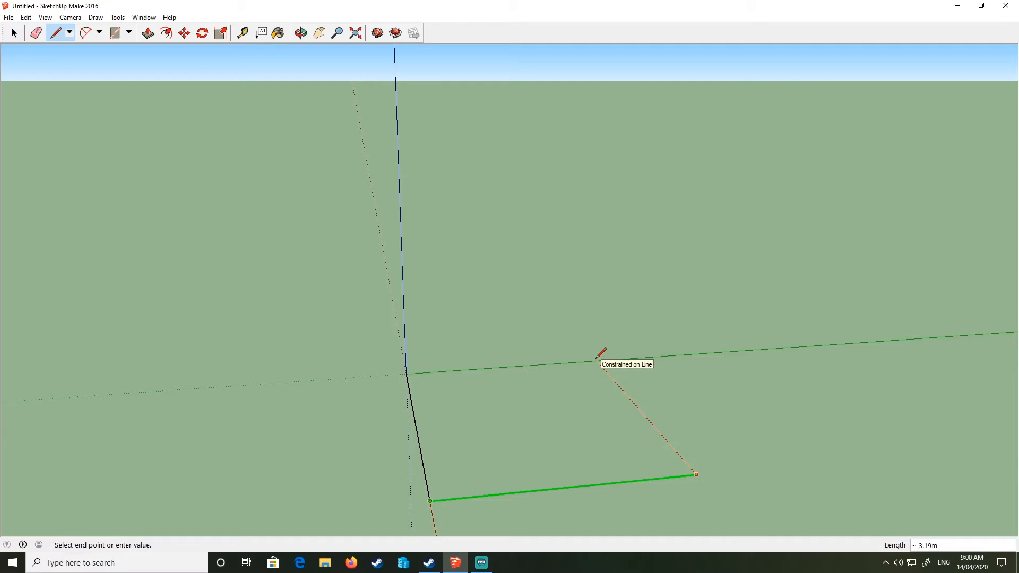
pyautogui.write('4')
pyautogui.press('Return')
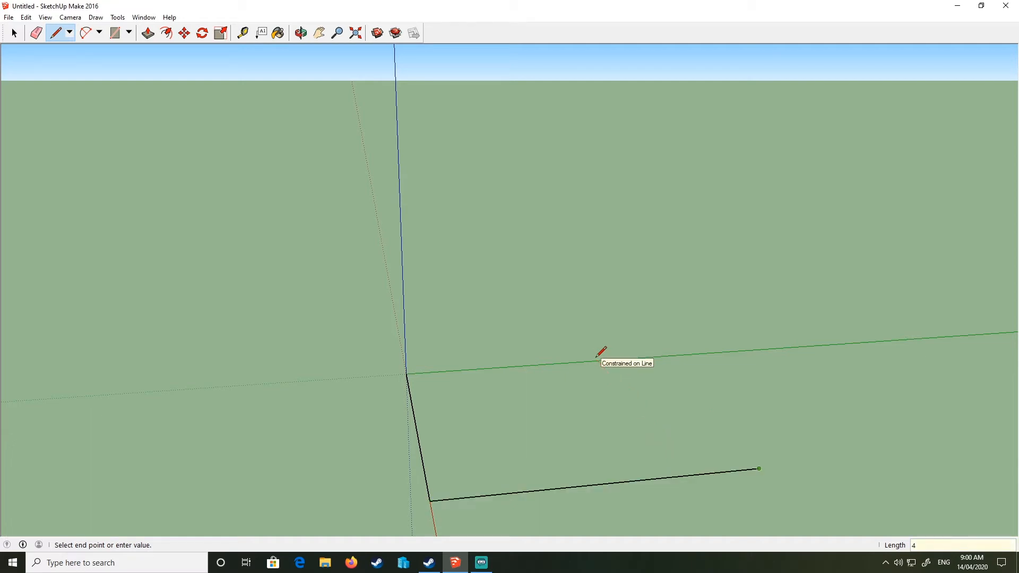
# - Draw the remaining two edges back to the origin to close the square floor face
pyautogui.click(597, 356)
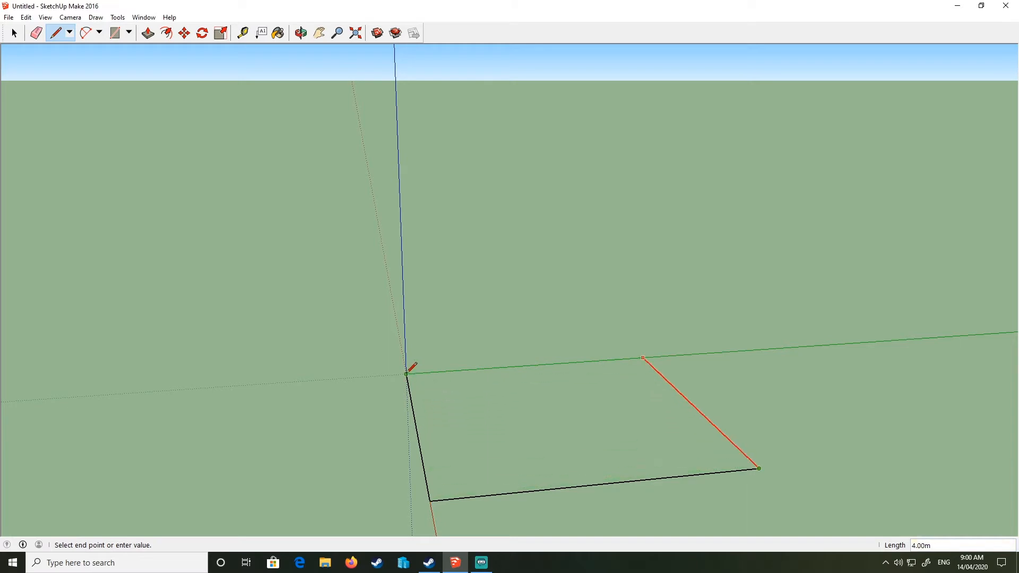
pyautogui.click(406, 374)
pyautogui.click(643, 358)
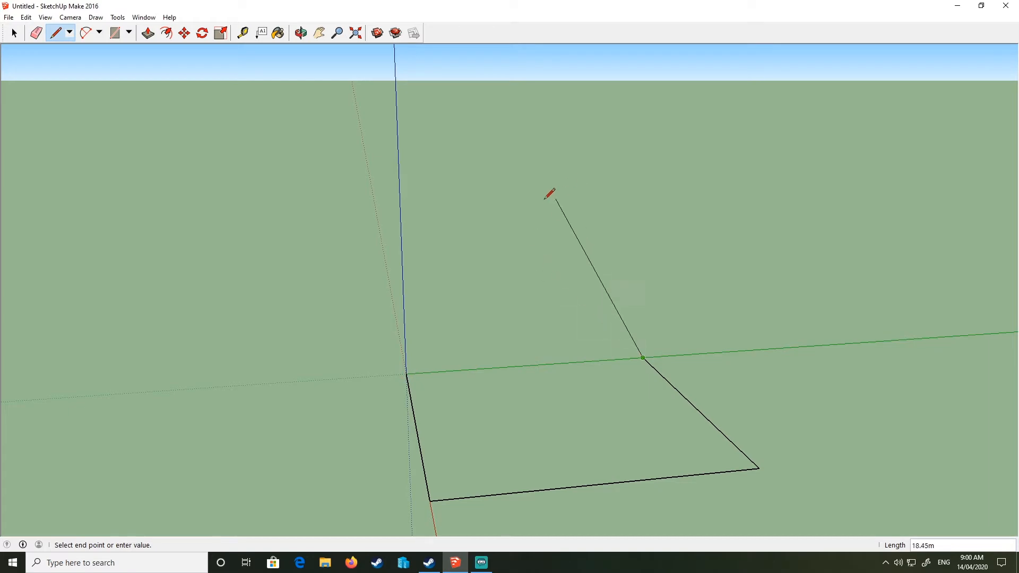
pyautogui.click(407, 374)
# - Draw a 4 m vertical wall face standing on the floor's green-axis edge
pyautogui.moveTo(408, 372); pyautogui.dragTo(498, 225, button='middle')
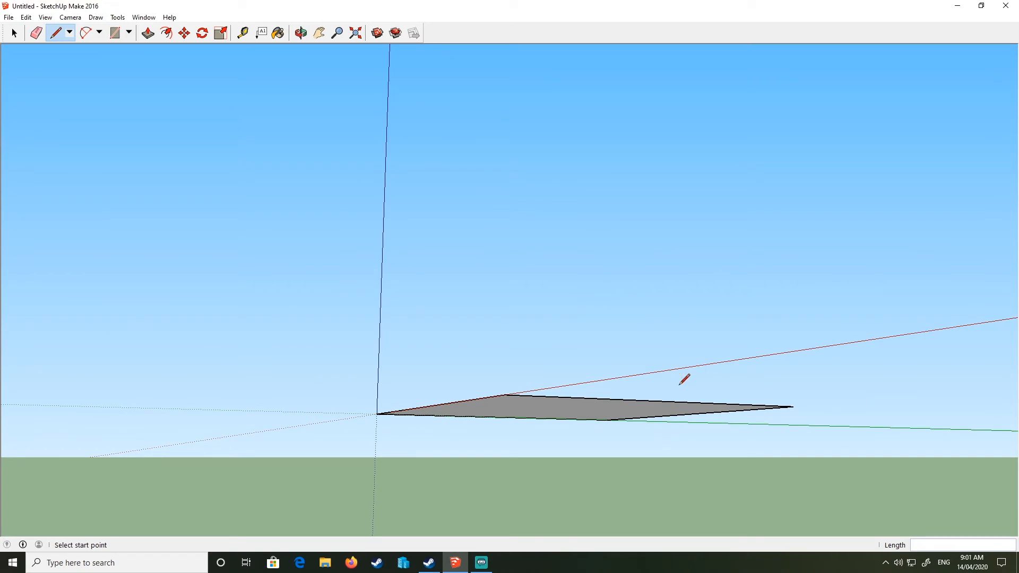
pyautogui.moveTo(685, 380); pyautogui.dragTo(262, 91, button='middle')
pyautogui.moveTo(543, 316); pyautogui.dragTo(524, 266, button='middle')
pyautogui.moveTo(817, 275); pyautogui.dragTo(659, 238, button='middle')
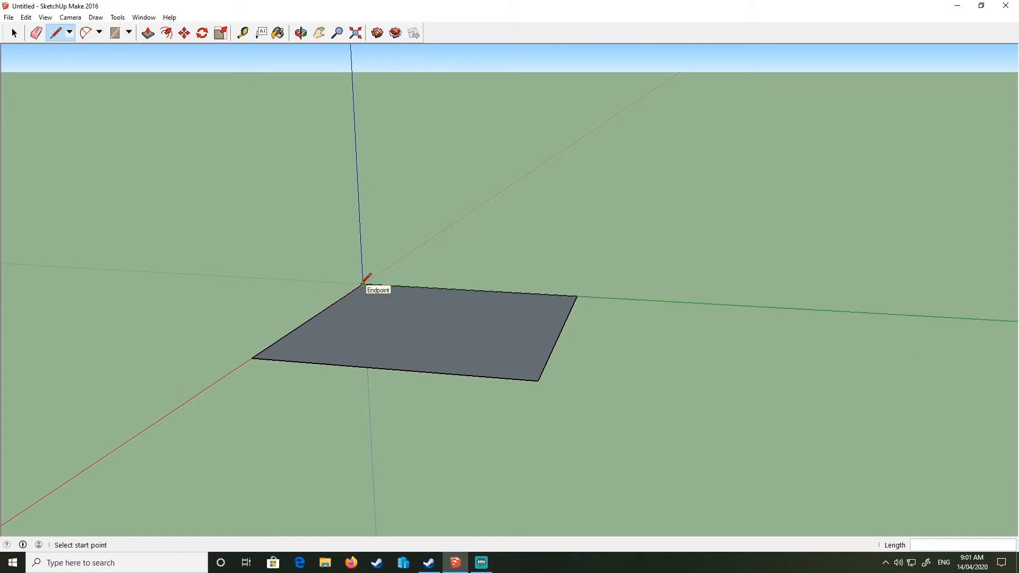
pyautogui.moveTo(365, 279); pyautogui.dragTo(499, 299, button='middle')
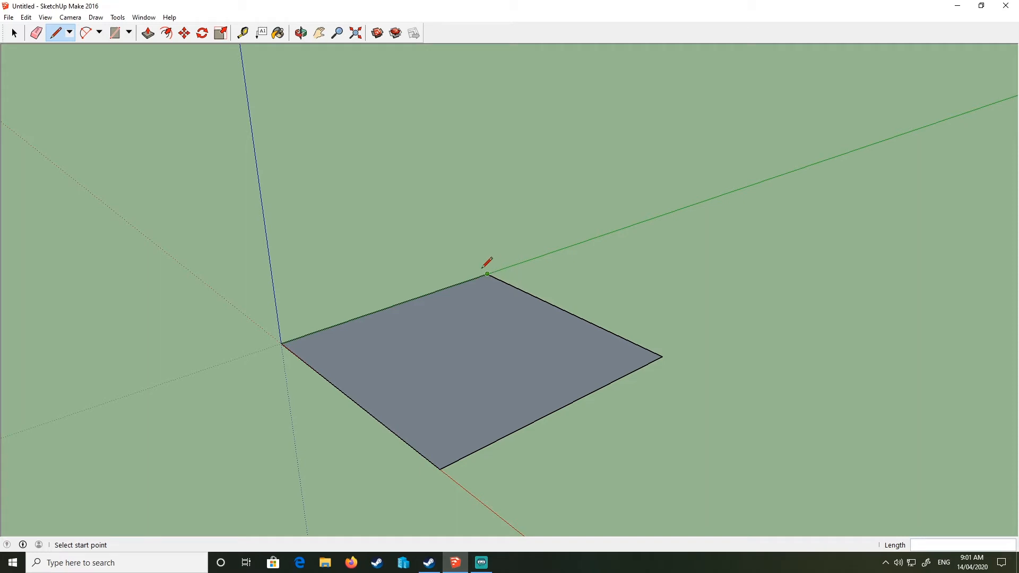
pyautogui.click(281, 343)
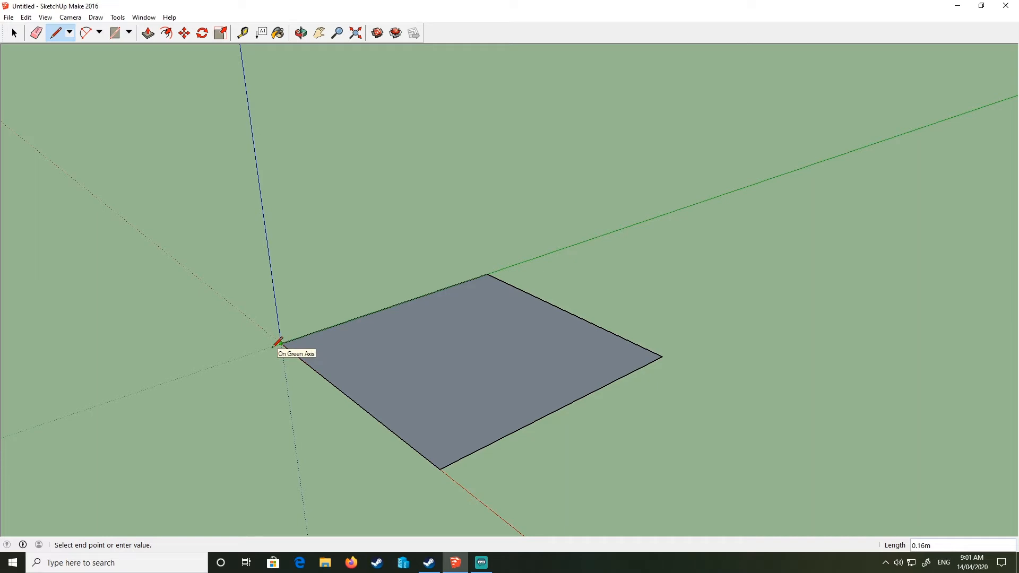
pyautogui.press('Up')
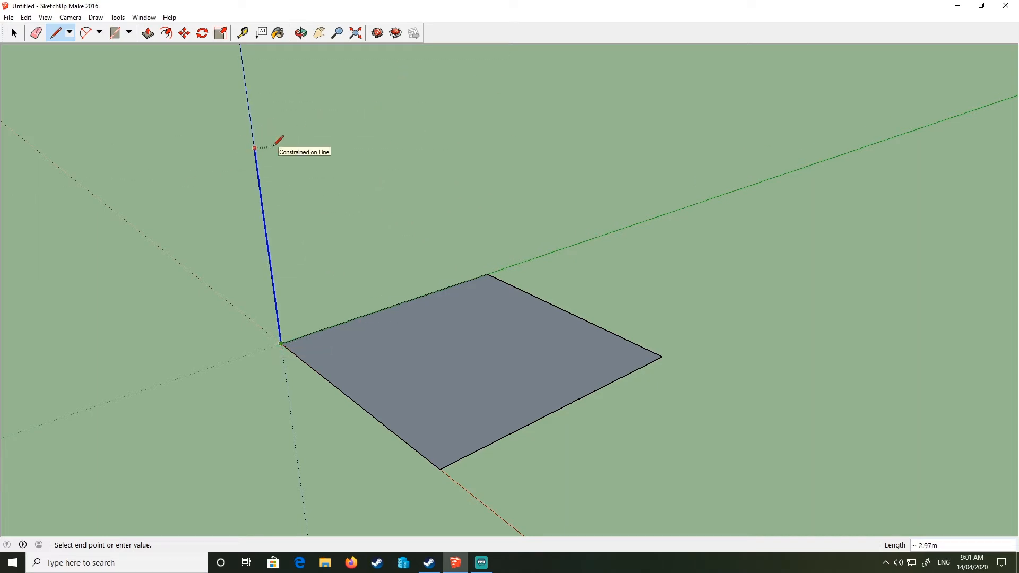
pyautogui.press('Return')
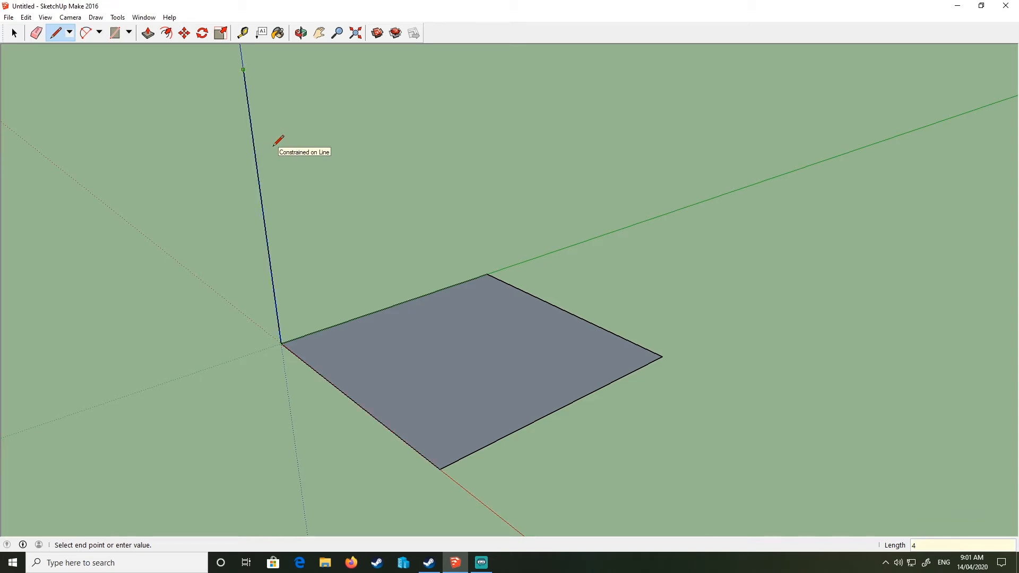
pyautogui.press('Left')
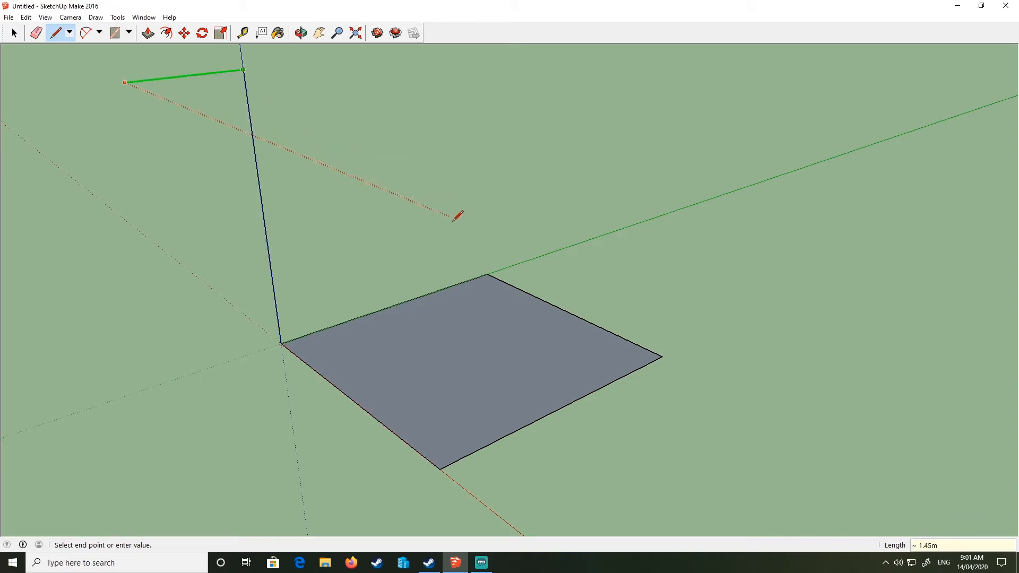
pyautogui.scroll(-2, 488, 279)
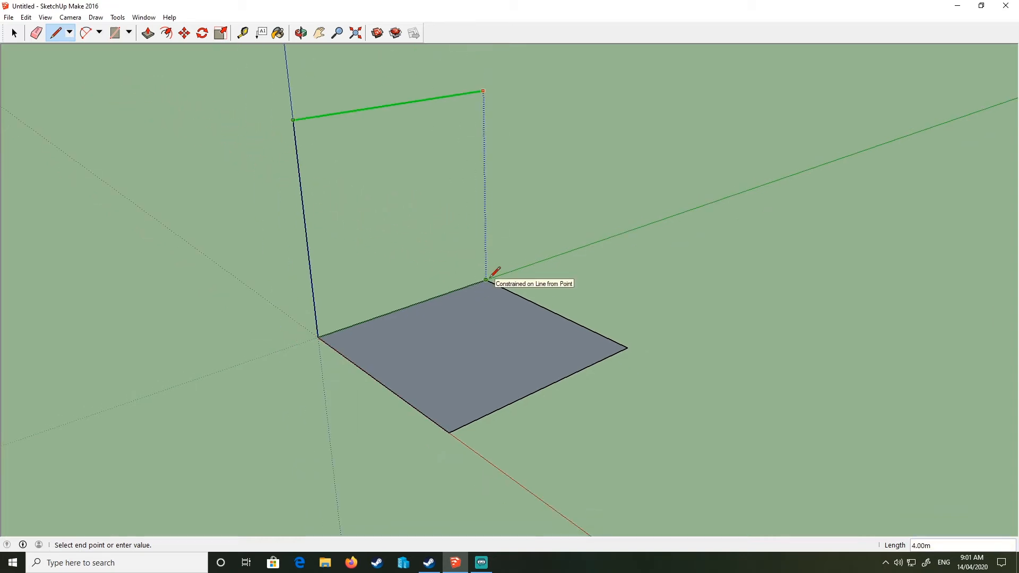
pyautogui.click(487, 279)
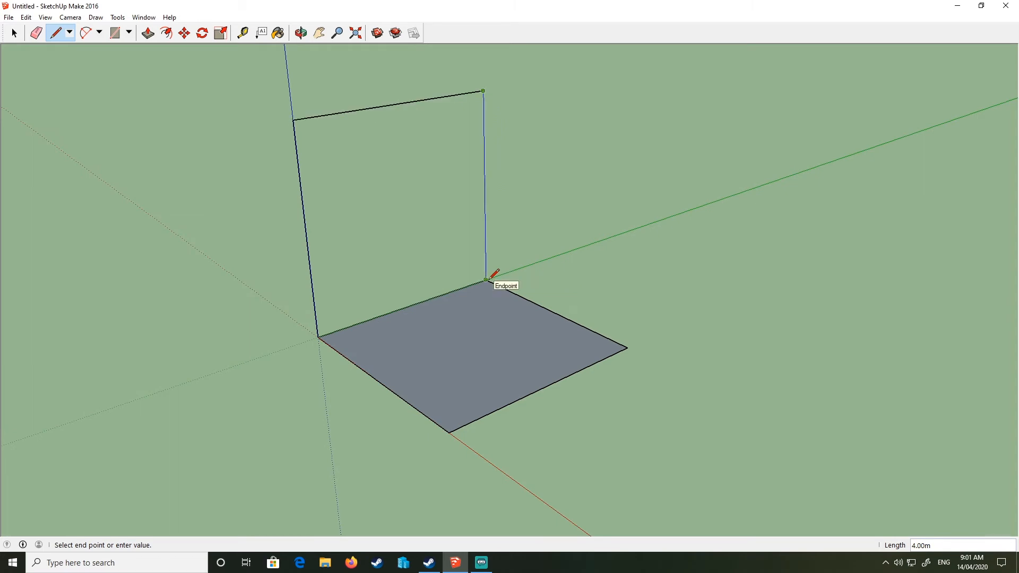
pyautogui.click(486, 279)
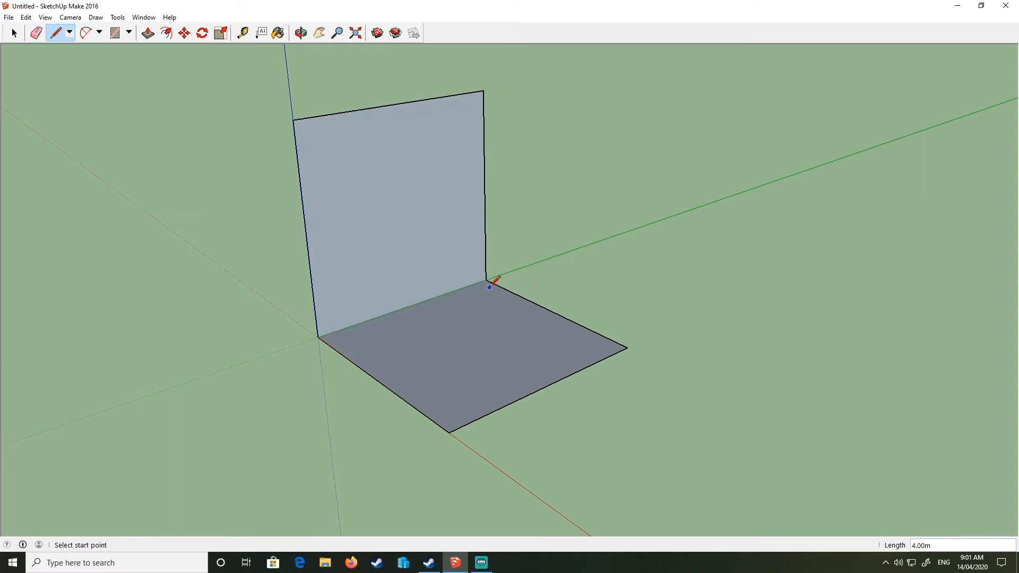
# - Draw a vertical edge at the far floor corner and connect it to the wall top, forming a second wall
pyautogui.click(628, 348)
pyautogui.click(484, 91)
pyautogui.click(483, 91)
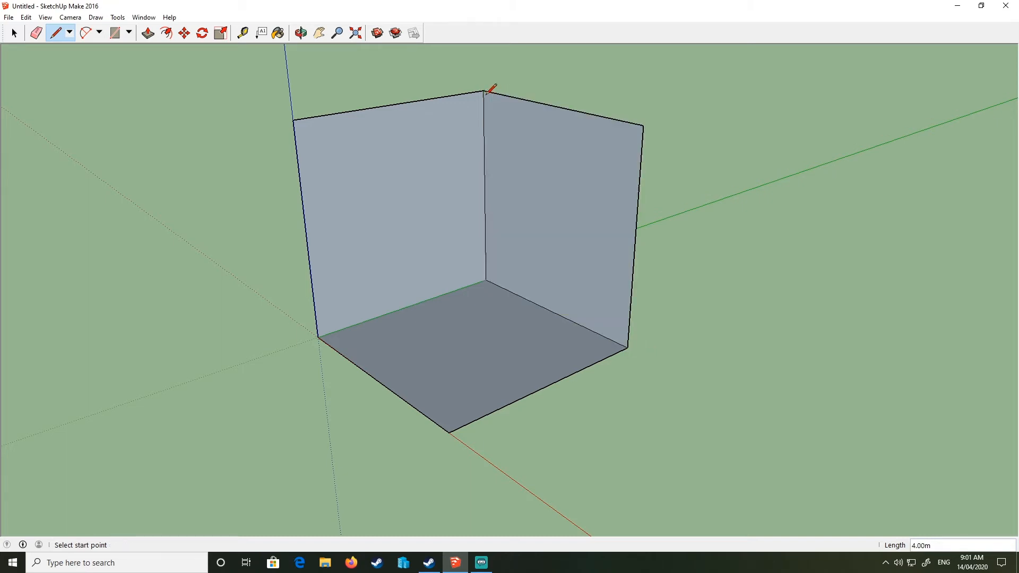
# - Draw an edge from the front floor corner to the second wall's top corner, forming the front wall
pyautogui.click(450, 431)
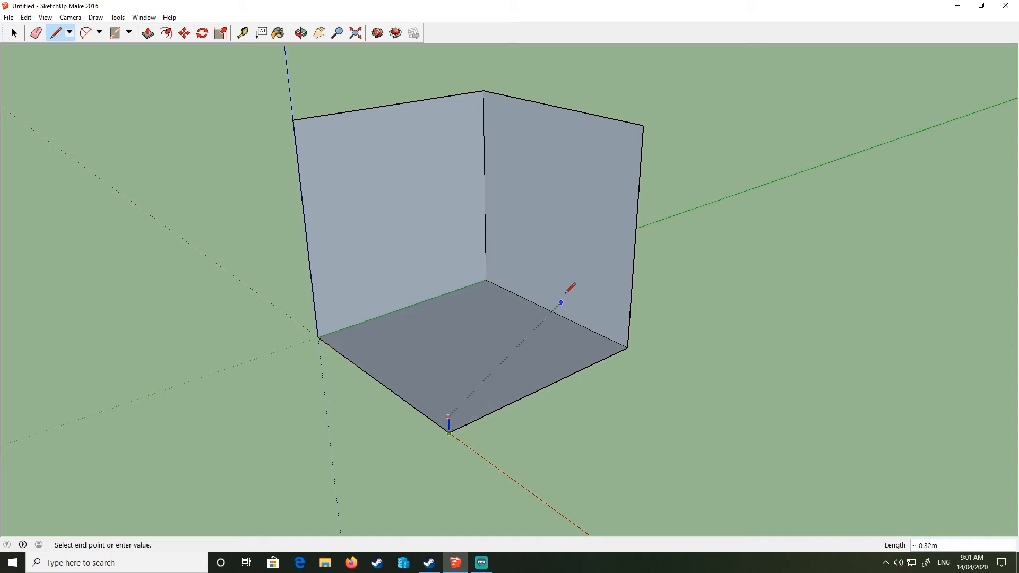
pyautogui.click(644, 126)
pyautogui.click(644, 126)
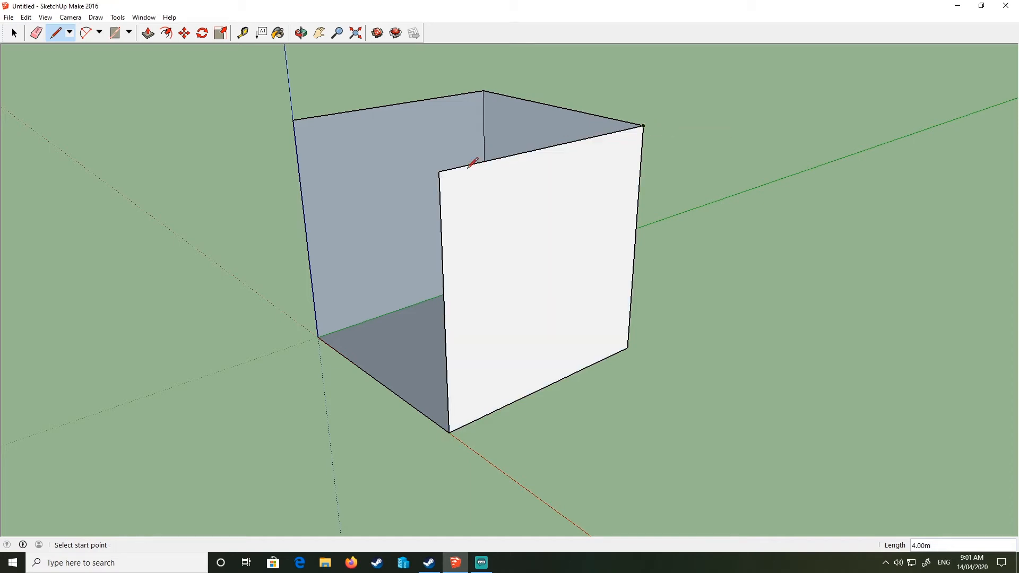
# - Connect the front wall's top corner to the first wall's top corner to close the box's last wall and top
pyautogui.click(439, 171)
pyautogui.click(294, 120)
pyautogui.moveTo(113, 195); pyautogui.dragTo(722, 5, button='middle')
pyautogui.moveTo(796, 255)
pyautogui.mouseDown(button='middle')
pyautogui.moveTo(150, 274)
pyautogui.moveTo(514, 298)
pyautogui.moveTo(615, 294)
pyautogui.moveTo(940, 412)
pyautogui.moveTo(502, 226)
pyautogui.moveTo(227, 330)
pyautogui.moveTo(204, 308)
pyautogui.mouseUp(button='middle')
pyautogui.scroll(-5, 321, 203)
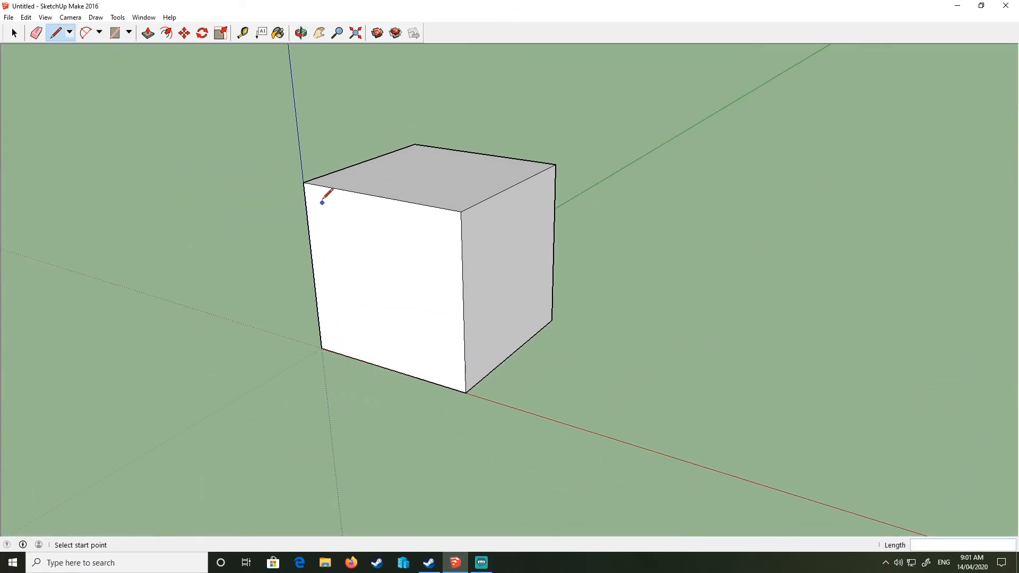
# - Draw a line from the cube's front corner along the red axis
pyautogui.moveTo(520, 290)
pyautogui.mouseDown(button='middle')
pyautogui.moveTo(675, 349)
pyautogui.moveTo(685, 246)
pyautogui.moveTo(537, 279)
pyautogui.moveTo(520, 297)
pyautogui.mouseUp(button='middle')
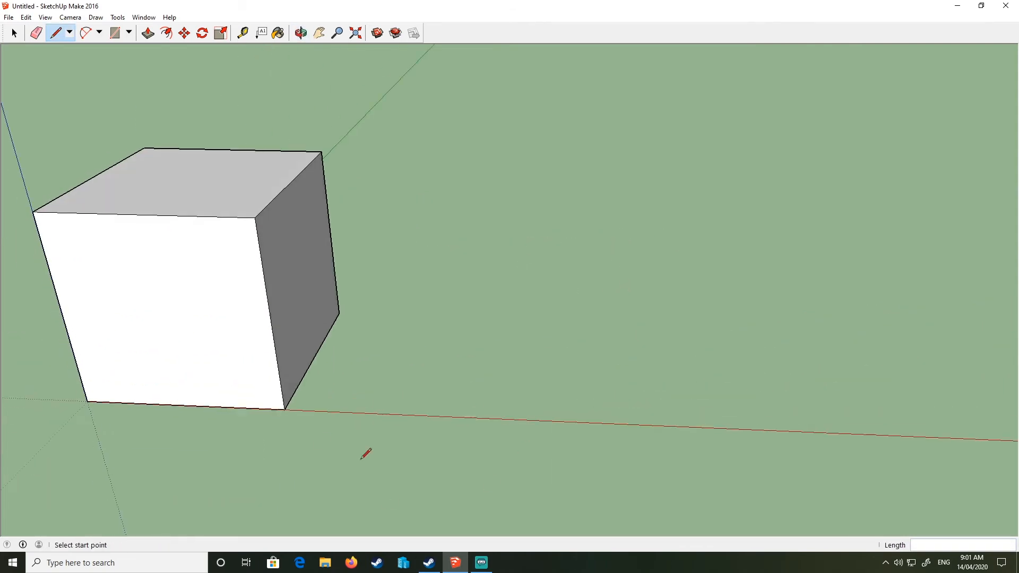
pyautogui.click(285, 409)
pyautogui.click(50, 37)
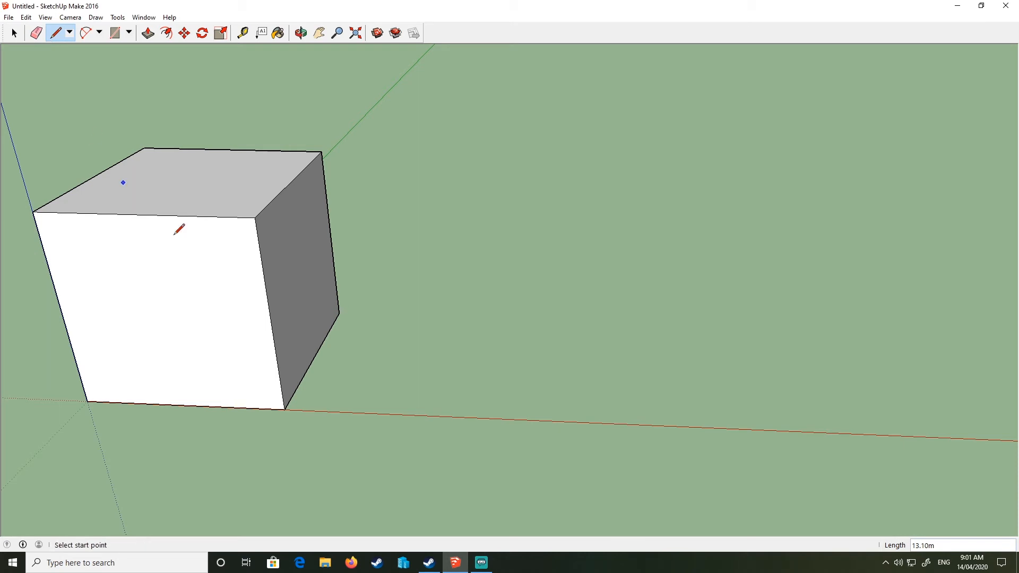
pyautogui.click(285, 409)
pyautogui.click(488, 418)
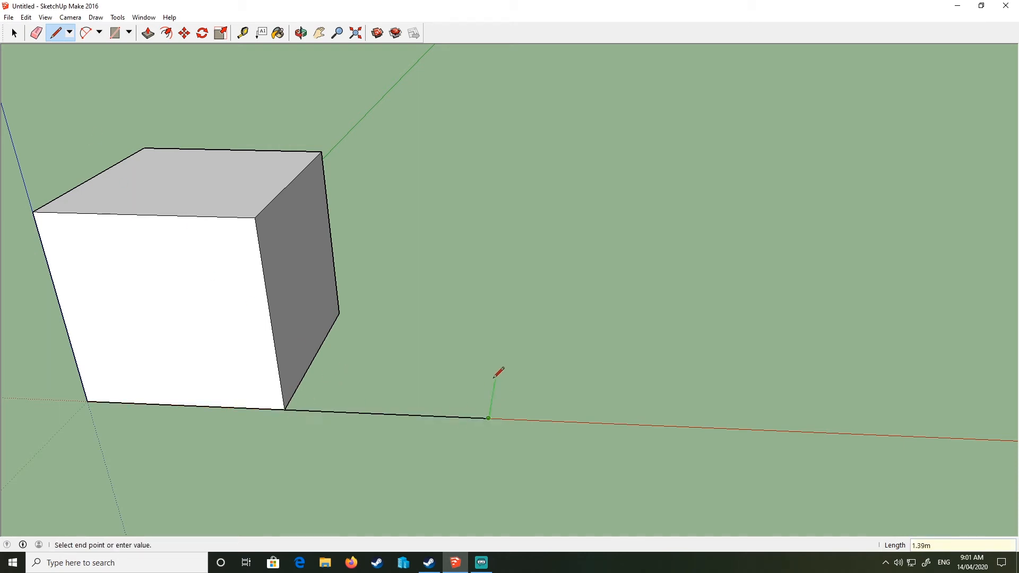
# - Draw a floor face at that line's end, aligned with the cube's depth and closed back to the start
pyautogui.click(348, 311)
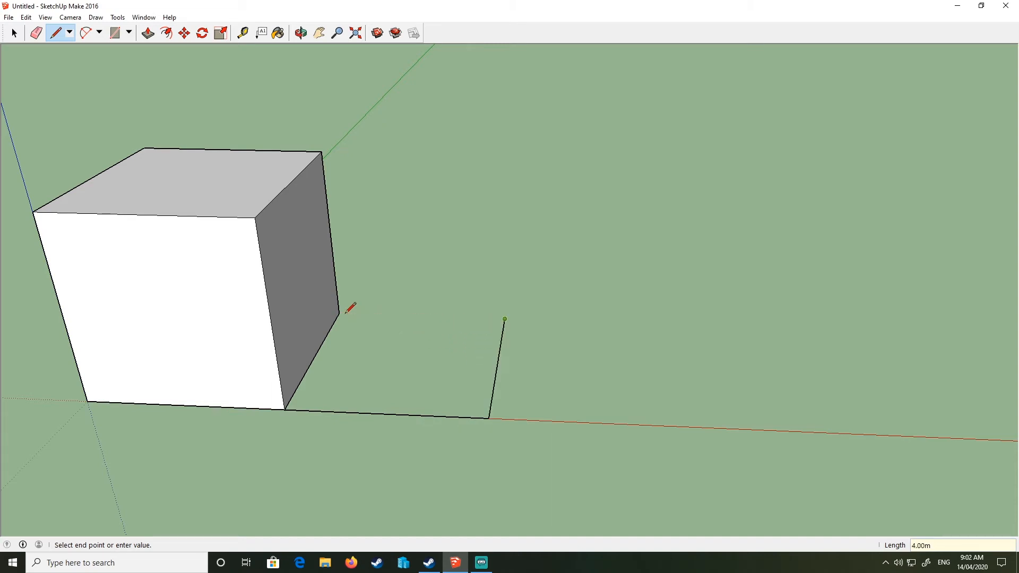
pyautogui.click(674, 325)
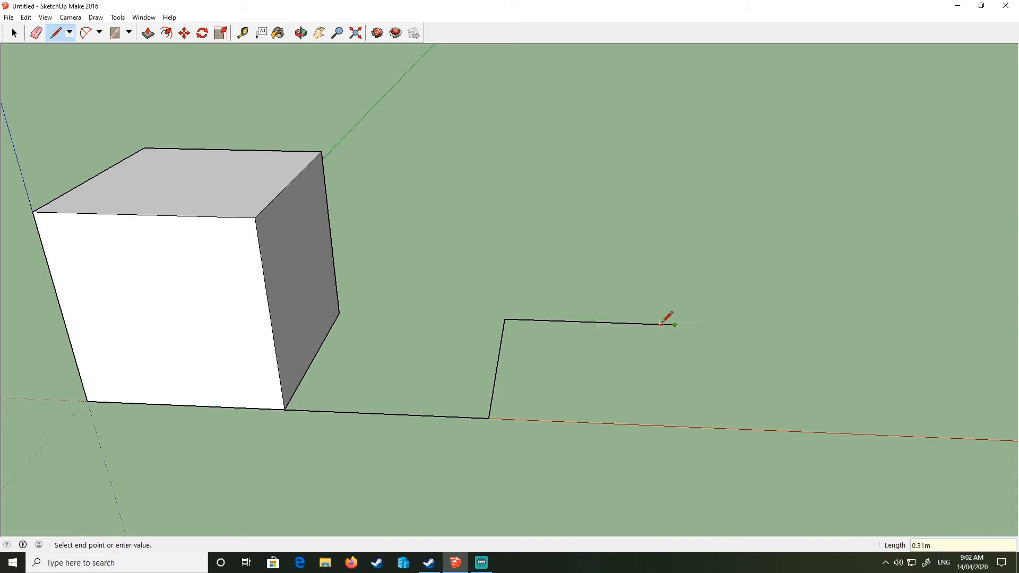
pyautogui.click(700, 428)
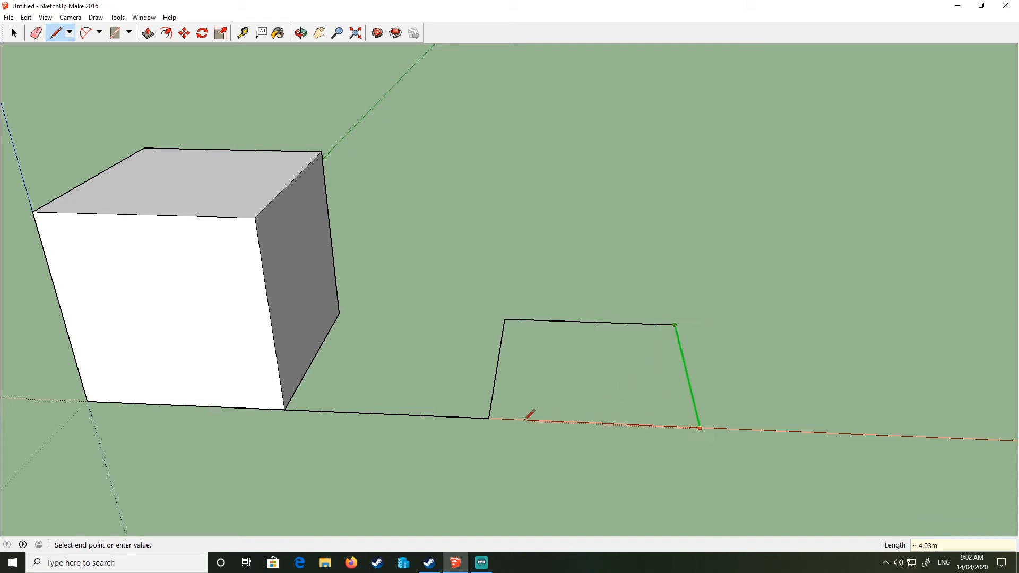
pyautogui.click(489, 417)
# - Erase the connecting line between the cube and the new floor face
pyautogui.press('e')
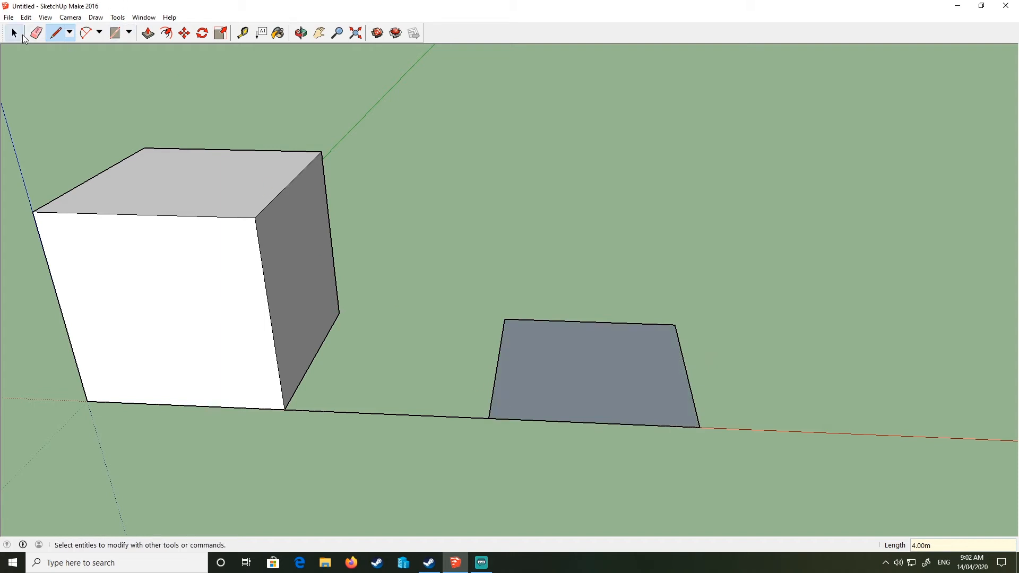
pyautogui.click(419, 416)
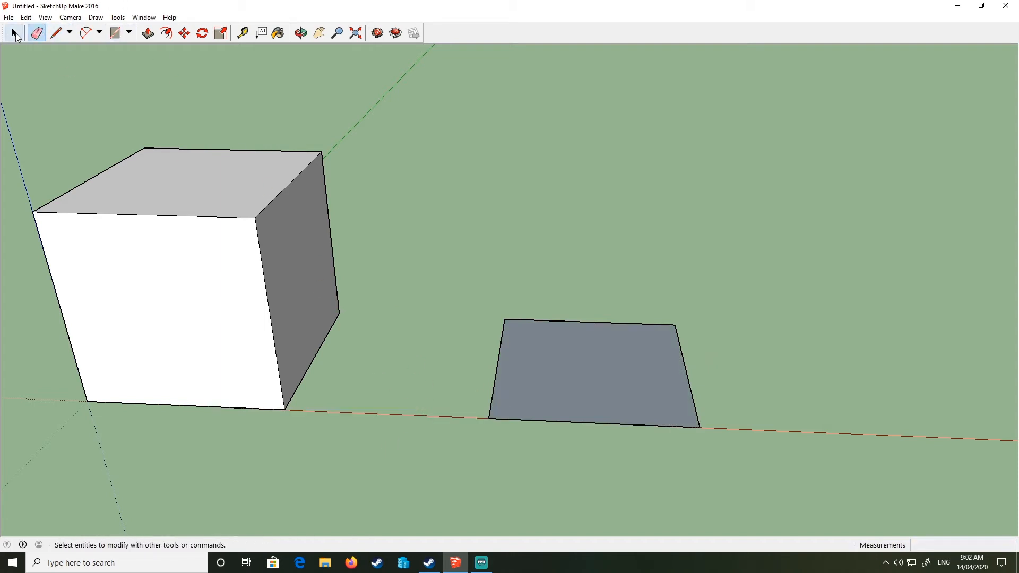
pyautogui.click(14, 33)
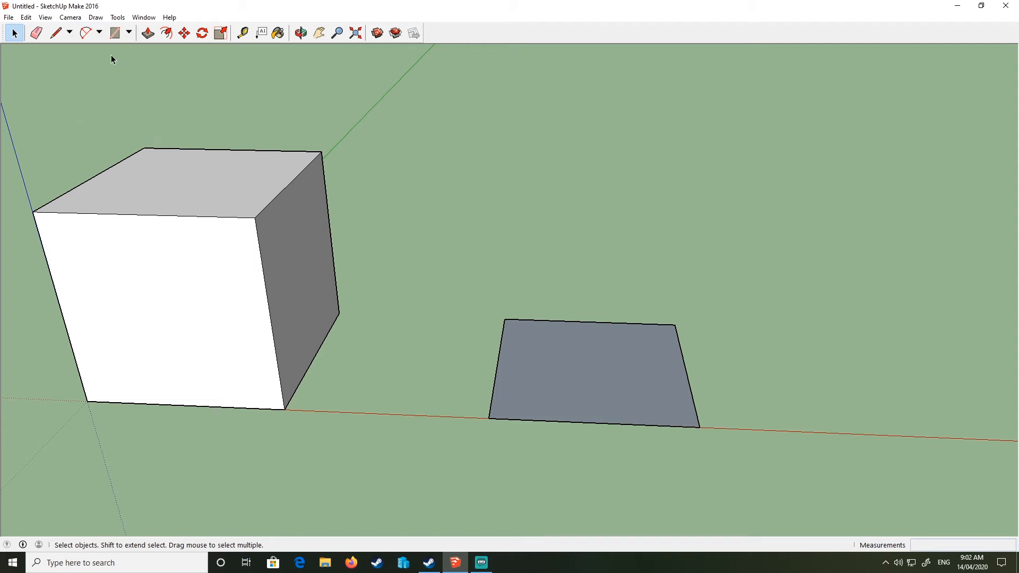
# - Push/Pull the new floor face up to the first cube's top corner, making a second 4 m cube
pyautogui.click(147, 34)
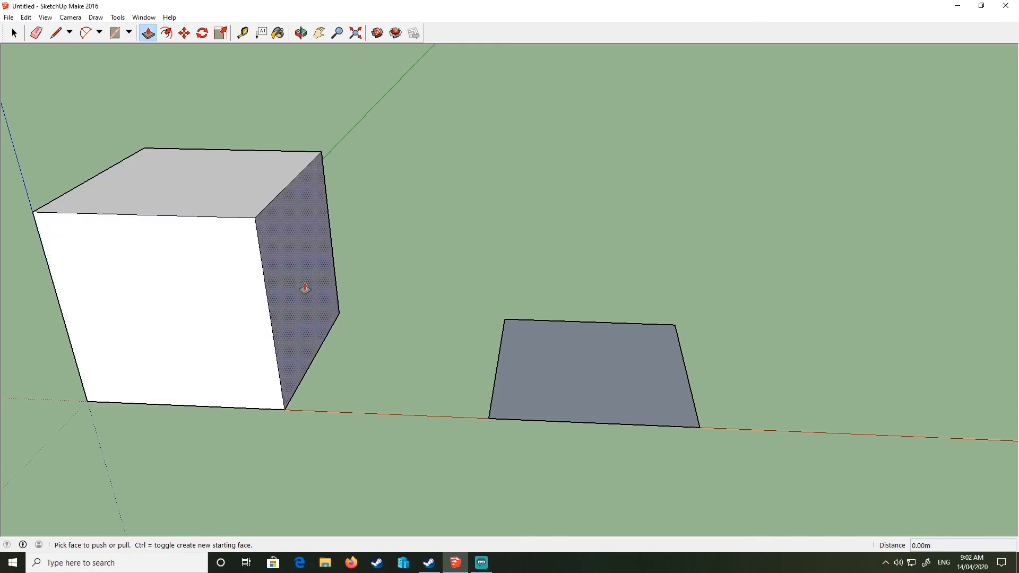
pyautogui.click(558, 378)
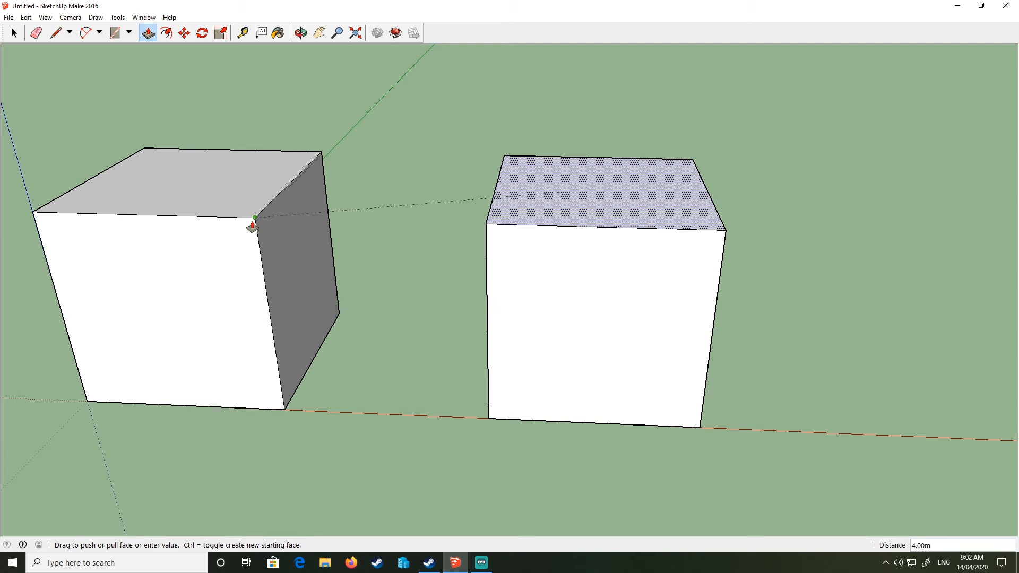
pyautogui.click(252, 227)
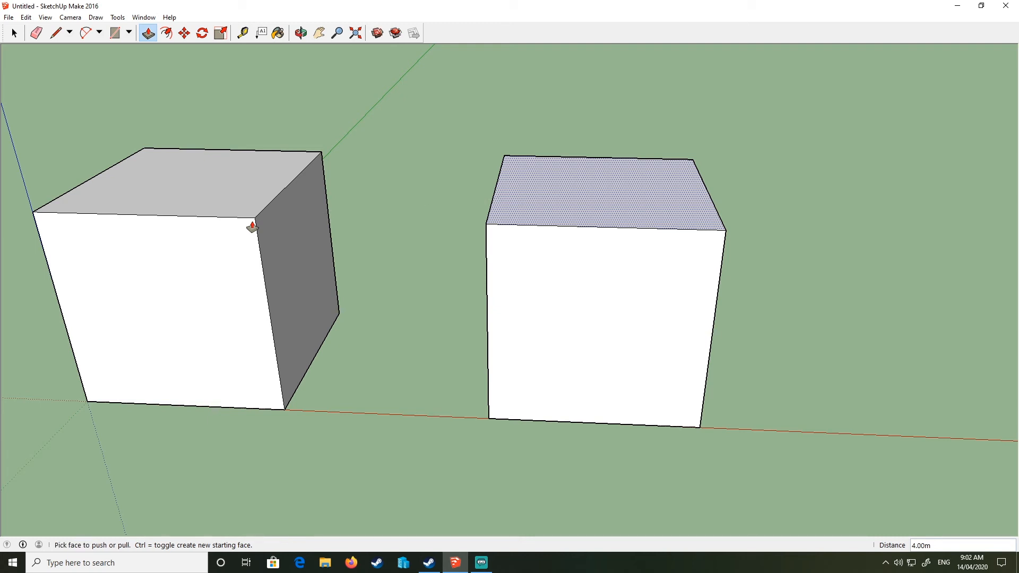
# - Draw a 4 m by 4 m rectangle on the ground beside the two cubes
pyautogui.click(14, 33)
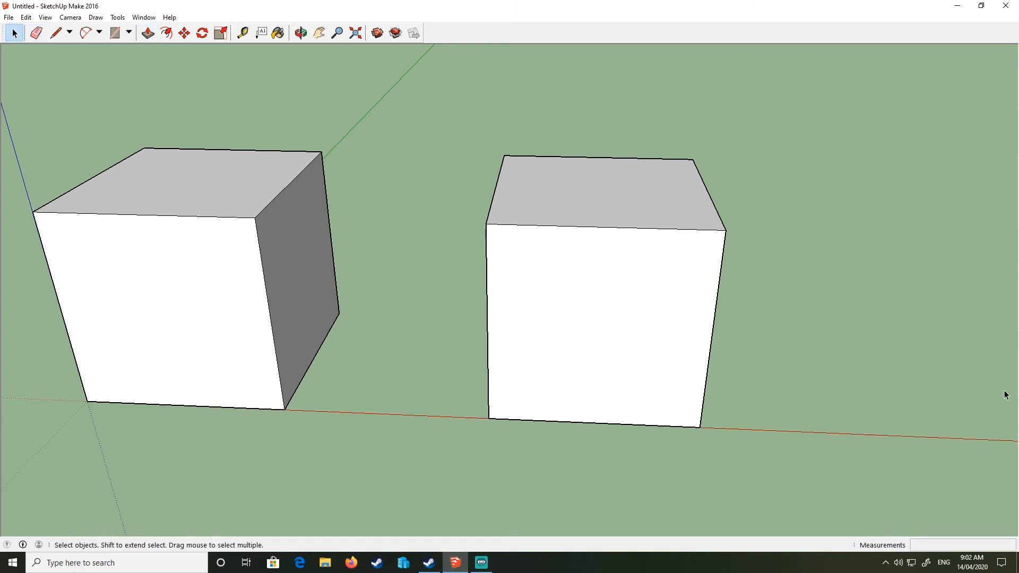
pyautogui.moveTo(223, 297); pyautogui.dragTo(253, 203, button='middle')
pyautogui.moveTo(153, 223); pyautogui.dragTo(469, 408, button='middle')
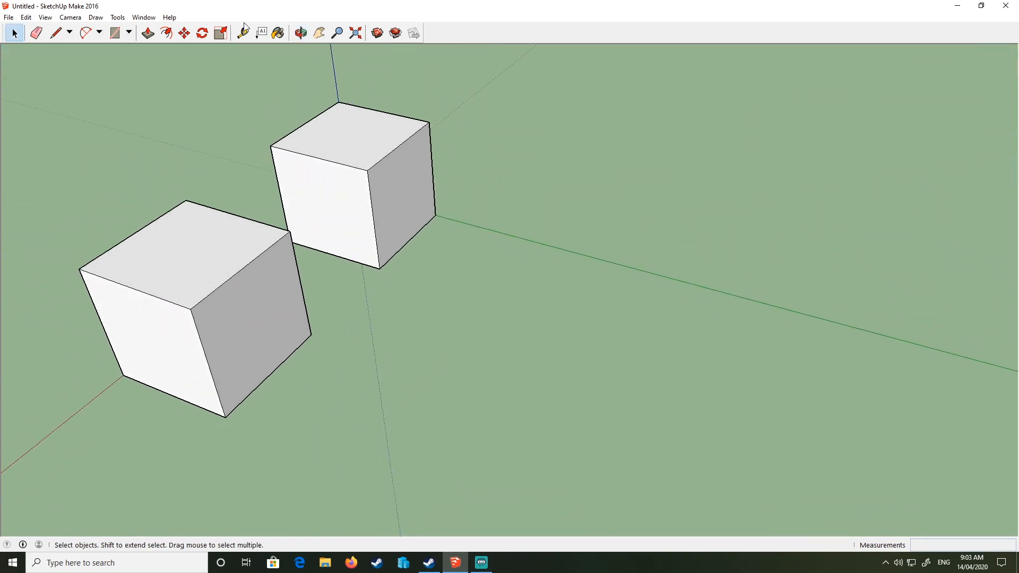
pyautogui.click(115, 36)
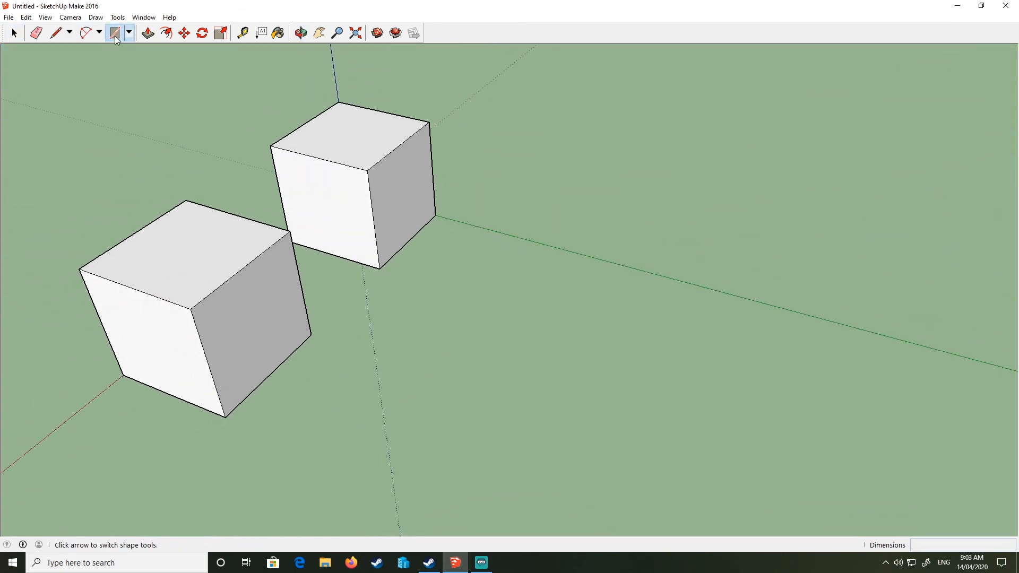
pyautogui.moveTo(499, 322); pyautogui.dragTo(446, 189, button='middle')
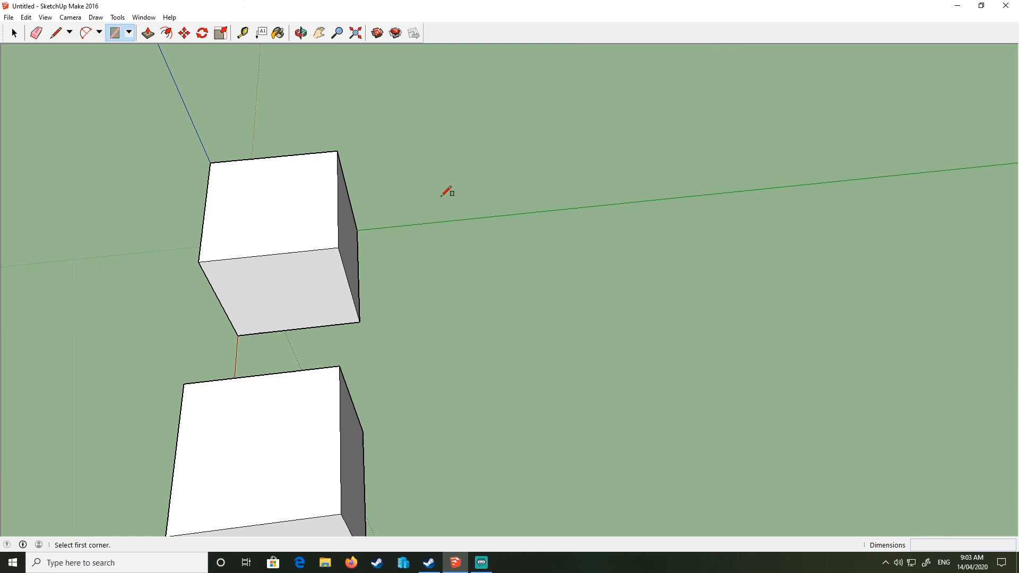
pyautogui.click(474, 217)
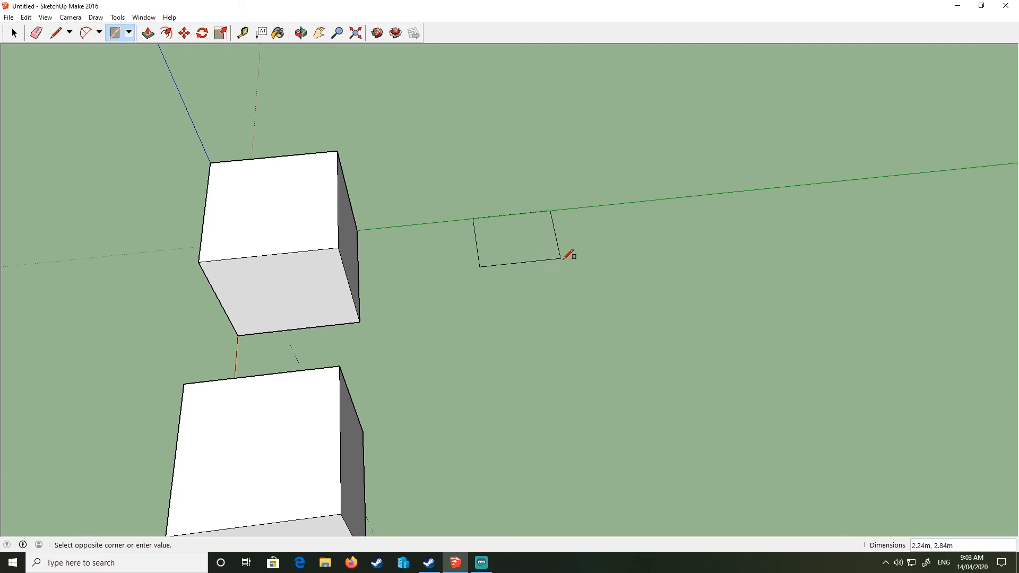
pyautogui.write('4,4')
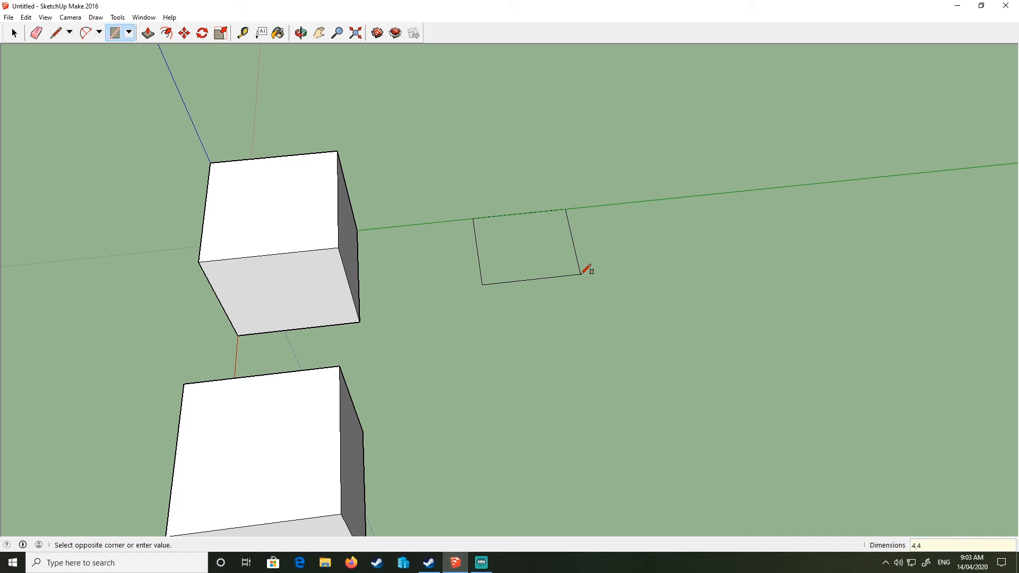
pyautogui.press('Return')
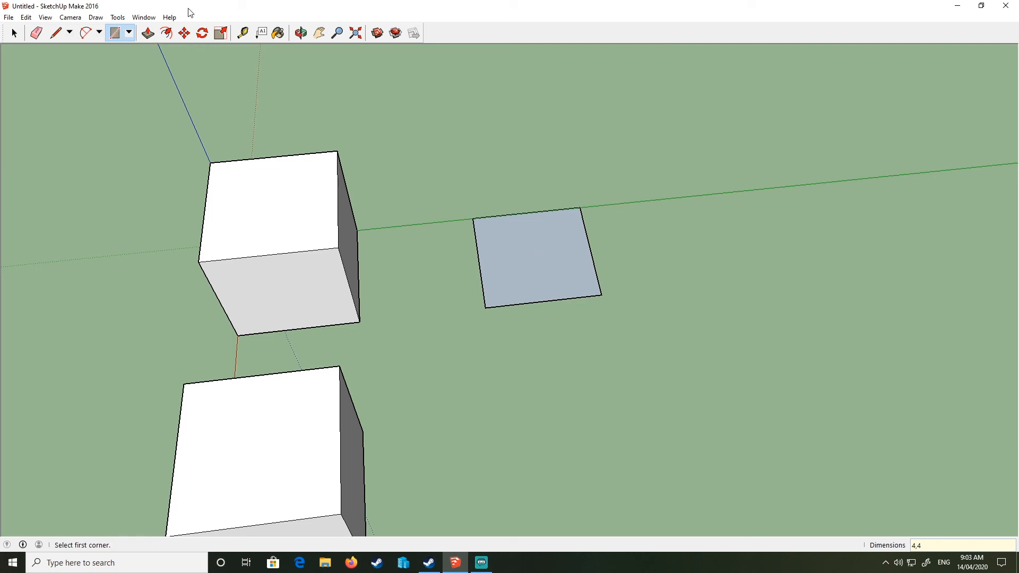
# - Push/Pull the rectangle up 4 m to form a third cube
pyautogui.click(149, 33)
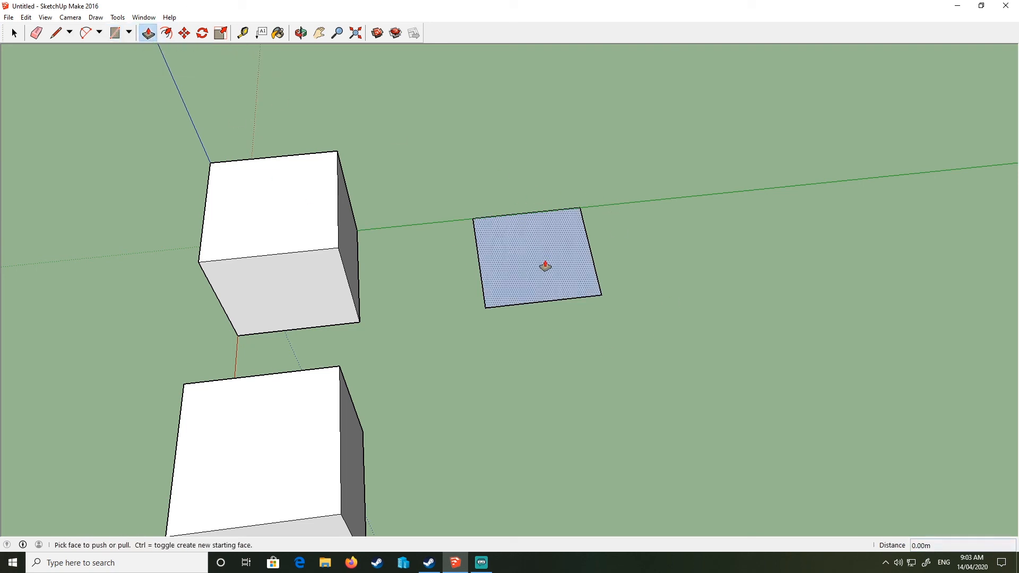
pyautogui.moveTo(545, 267); pyautogui.dragTo(343, 256)
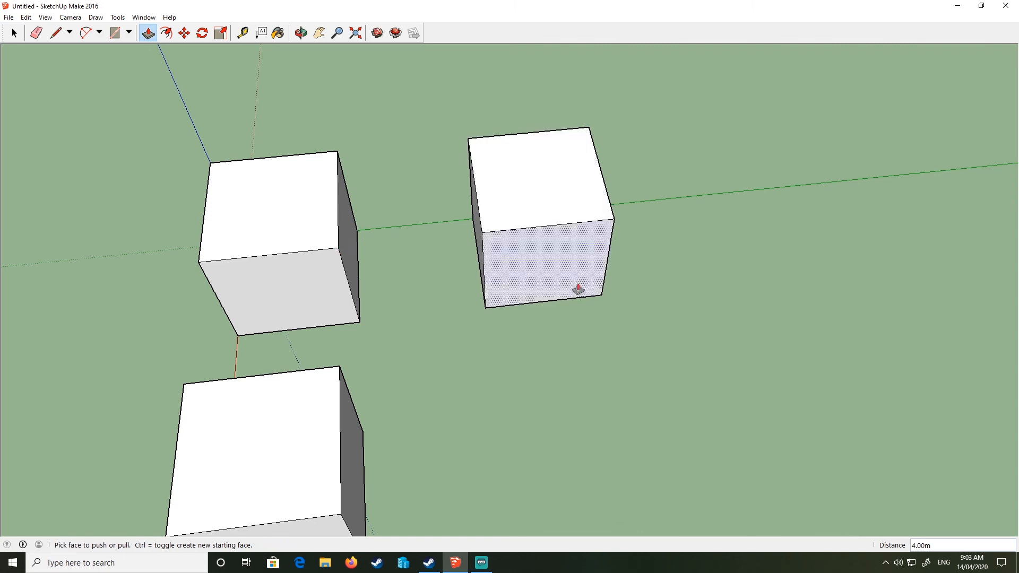
pyautogui.moveTo(579, 289); pyautogui.dragTo(674, 369, button='middle')
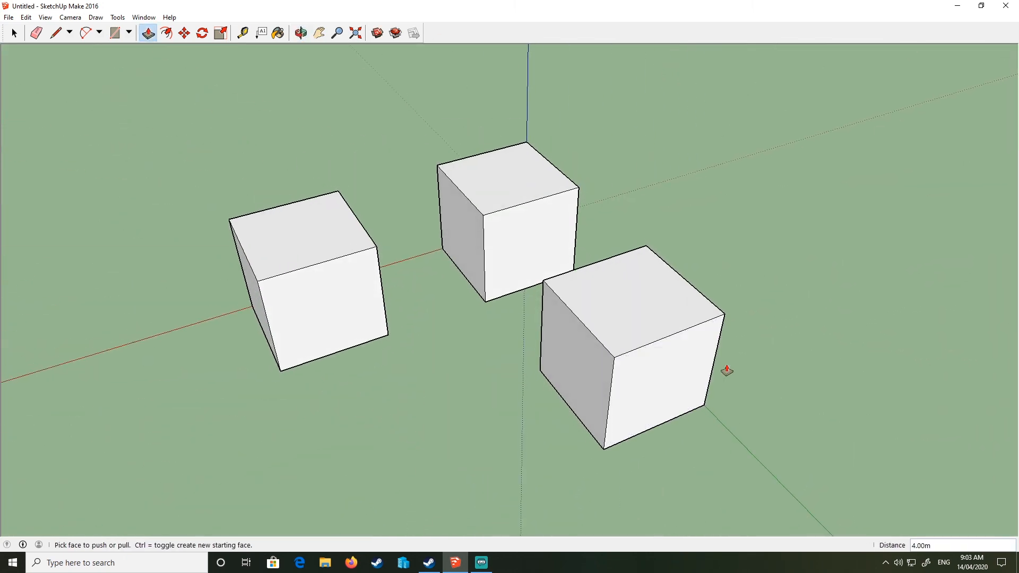